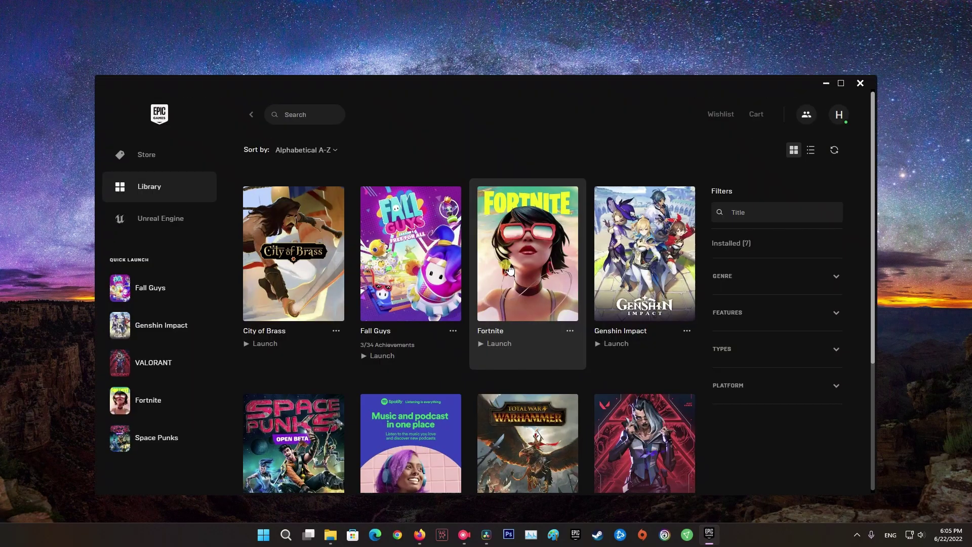
Sign out of the Epic Games Launcher from the tray icon, log back in and go to Library
click(857, 535)
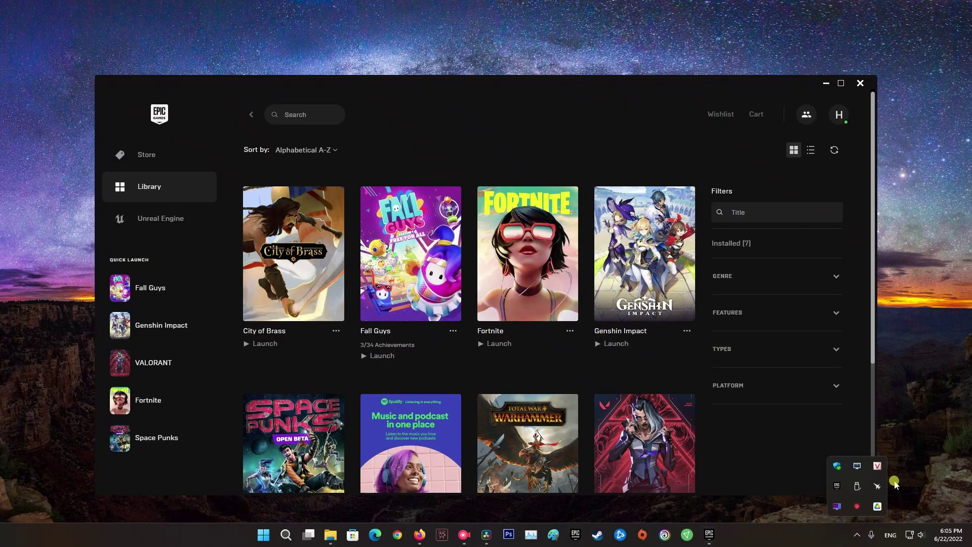
right_click(837, 486)
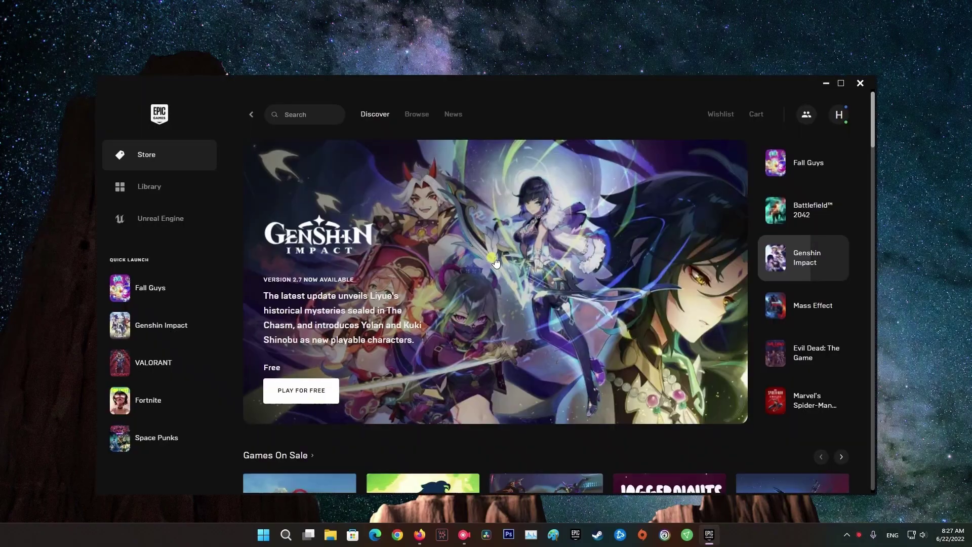
click(151, 186)
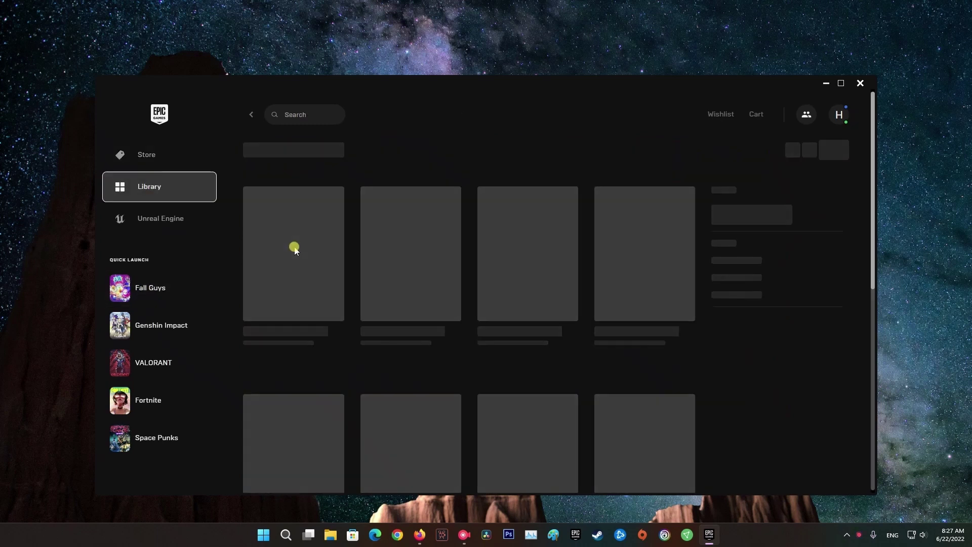
Verify the Fall Guys game files, then launch Fall Guys
click(452, 331)
click(312, 426)
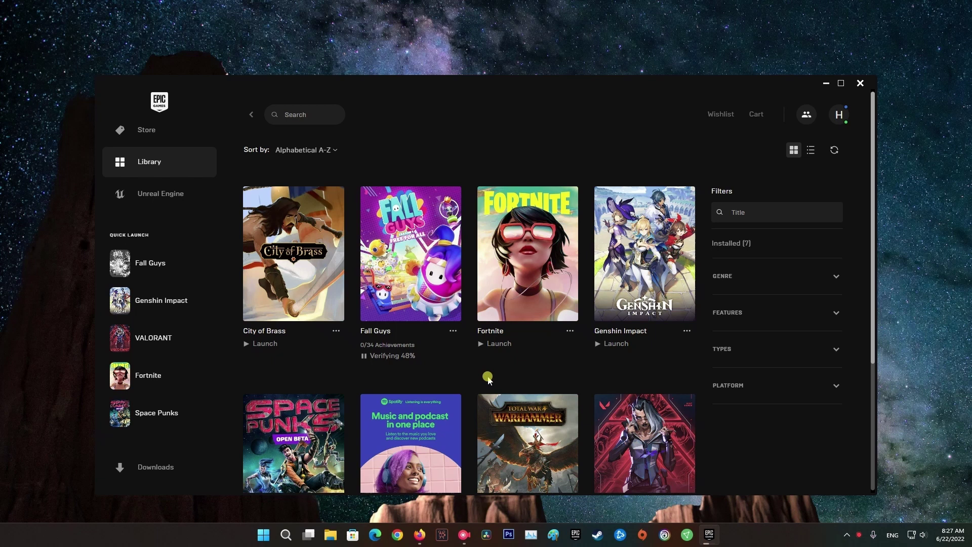
click(404, 285)
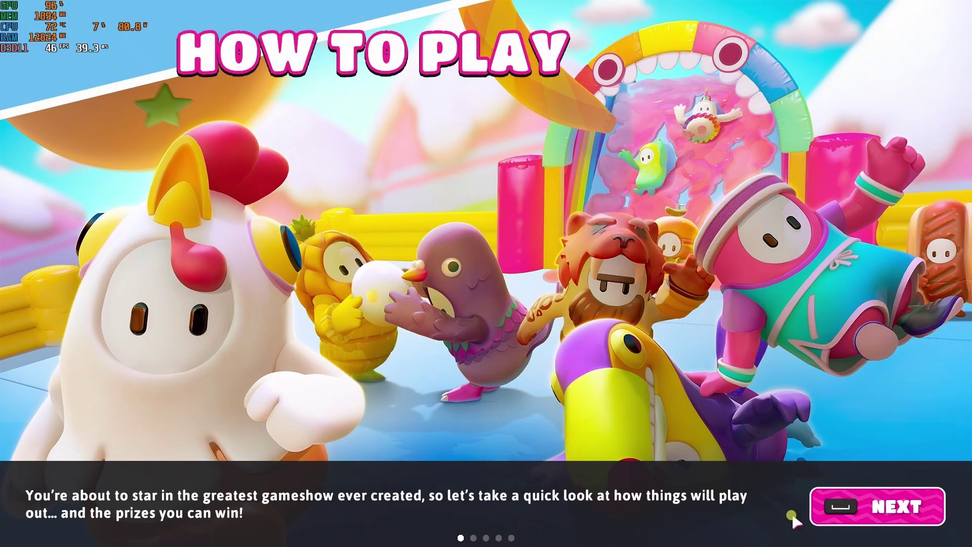
Skip the How to Play tutorial and reach the Fall Guys video settings
click(860, 511)
click(860, 511)
click(861, 510)
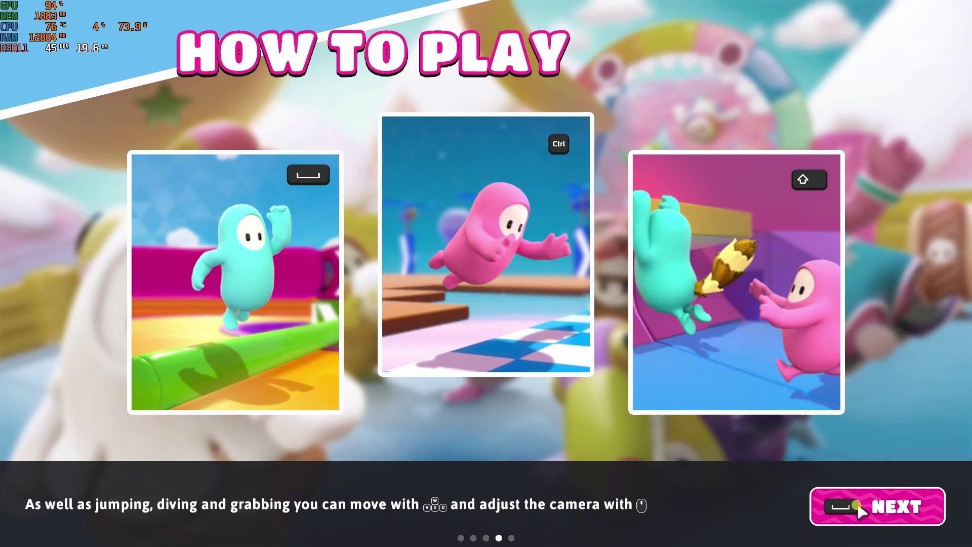
click(861, 507)
click(937, 31)
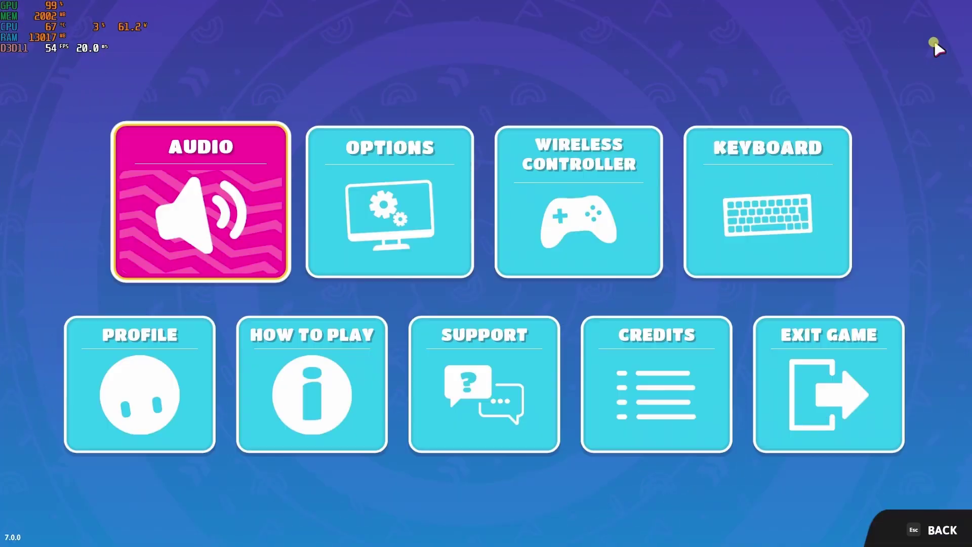
click(380, 224)
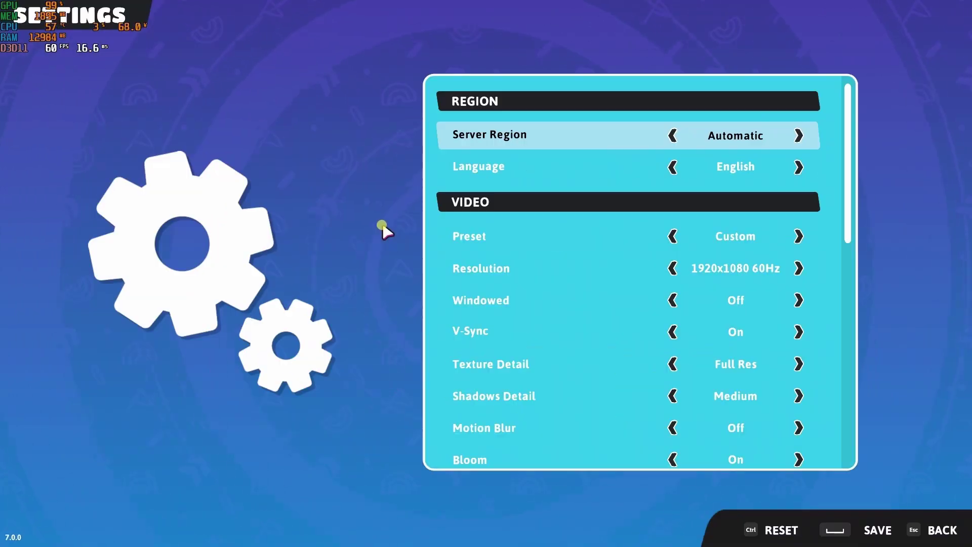
Turn on windowed mode and lower the resolution to 1600x900 60Hz
click(771, 302)
click(673, 268)
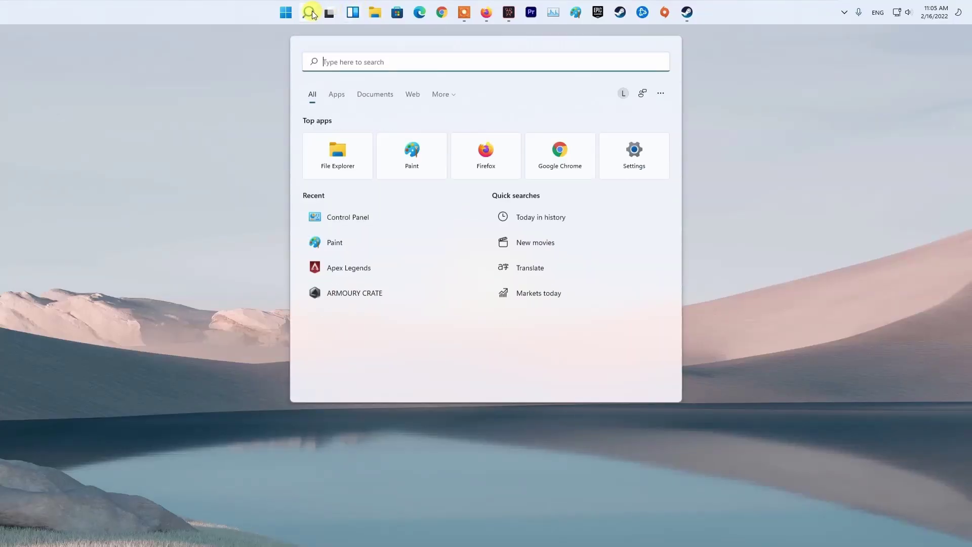
text(cmd)
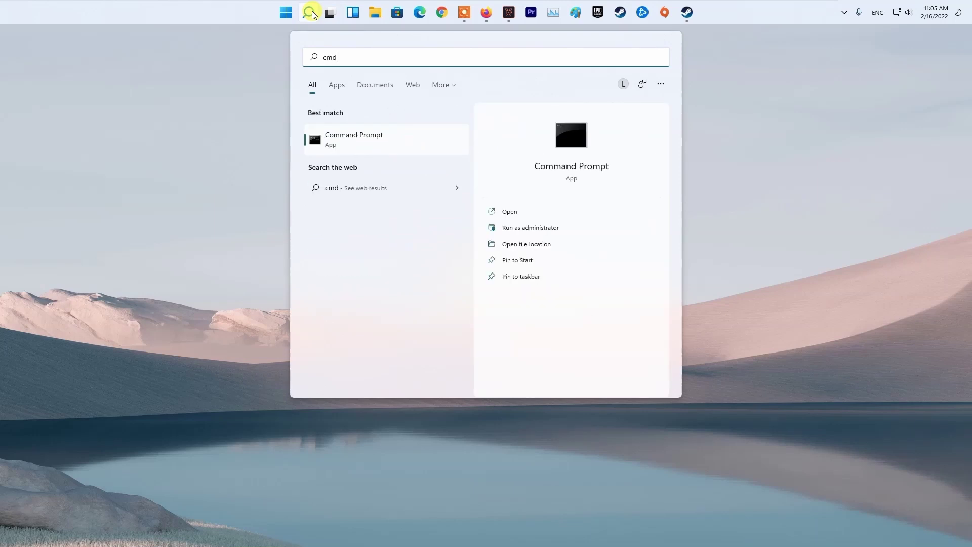
Run Command Prompt as administrator and flush the DNS cache with ipconfig/flushdns
right_click(339, 140)
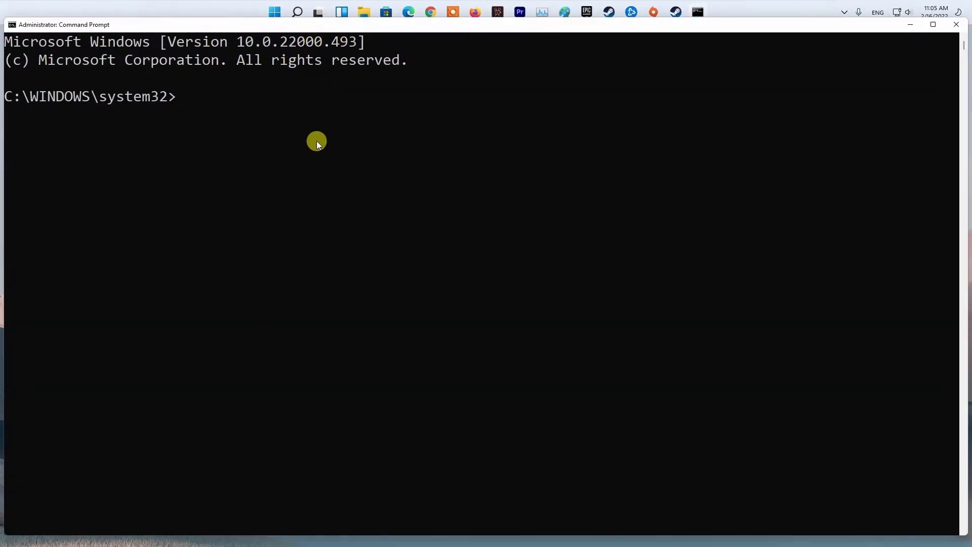
text(ipconf)
text(ig/flus)
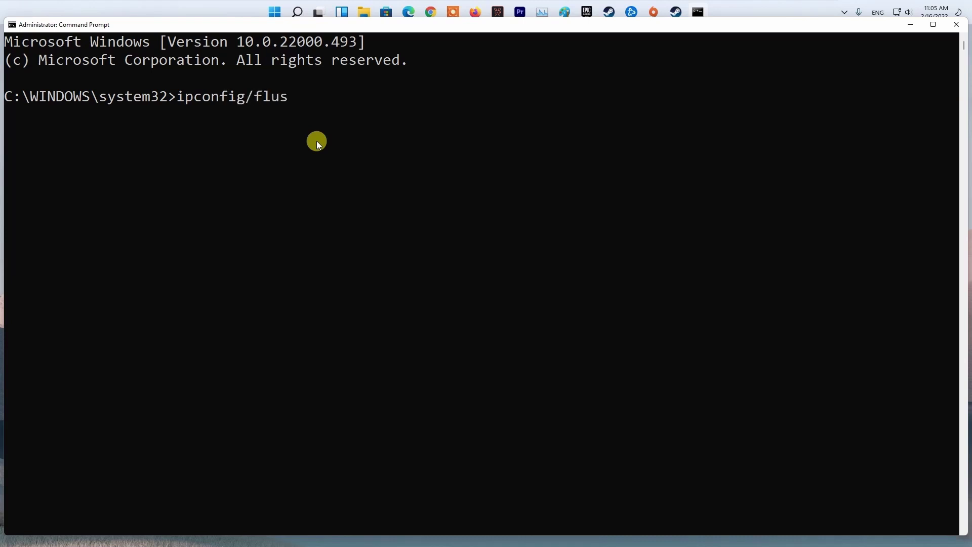
text(h)
text(dns)
key(Return)
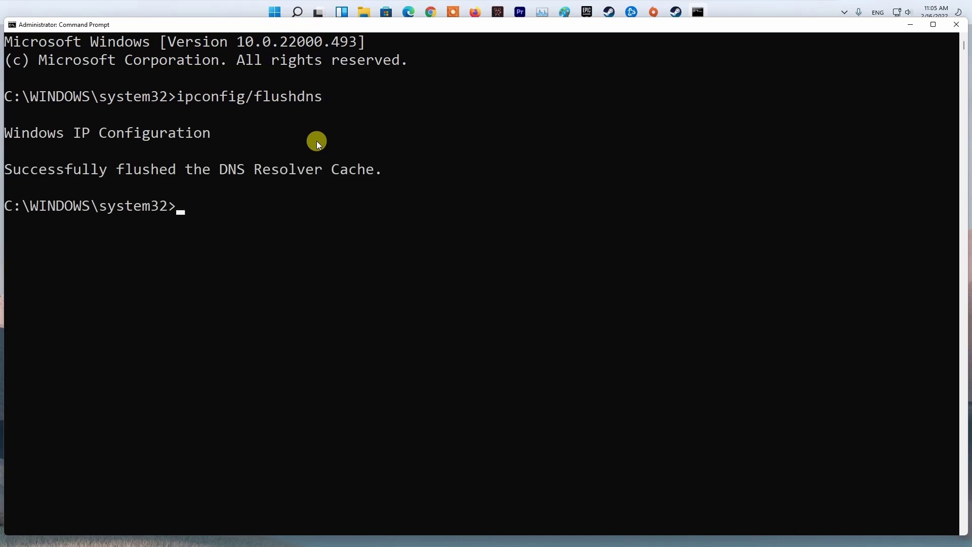
Run ipconfig/registerdns to re-register DNS, then recall the command for editing
key(Up)
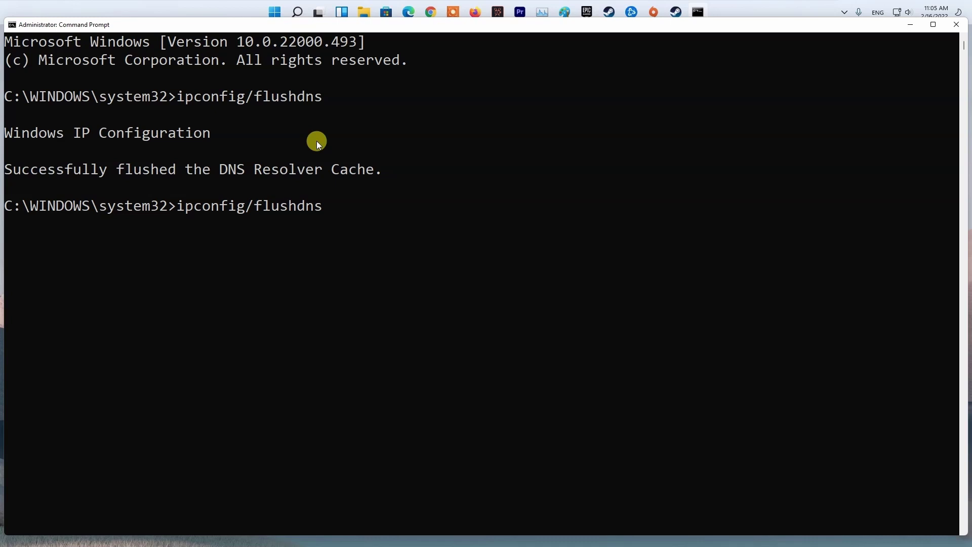
key(BackSpace)
key(BackSpace)
key(BackSpace)
key(BackSpace)
key(BackSpace)
key(BackSpace)
text(registerd)
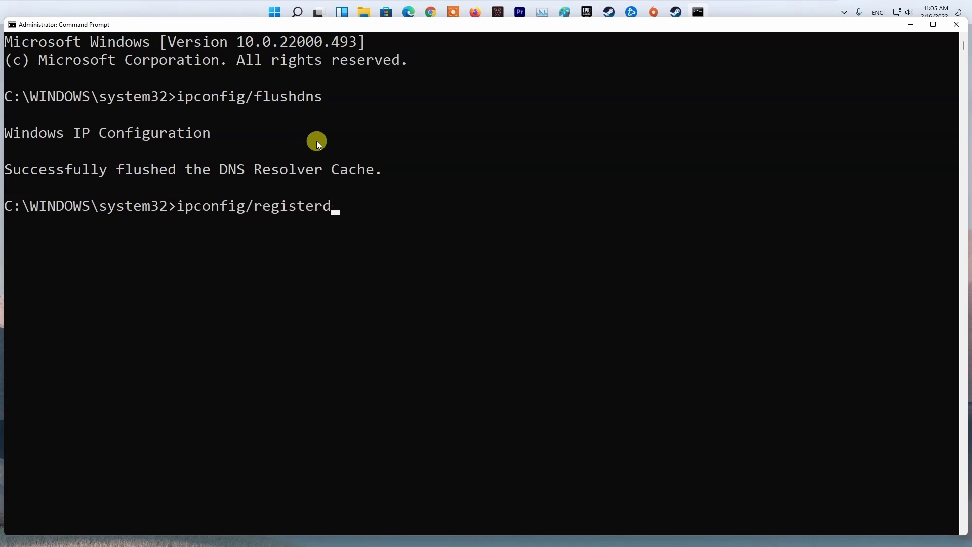
text(ns)
key(Return)
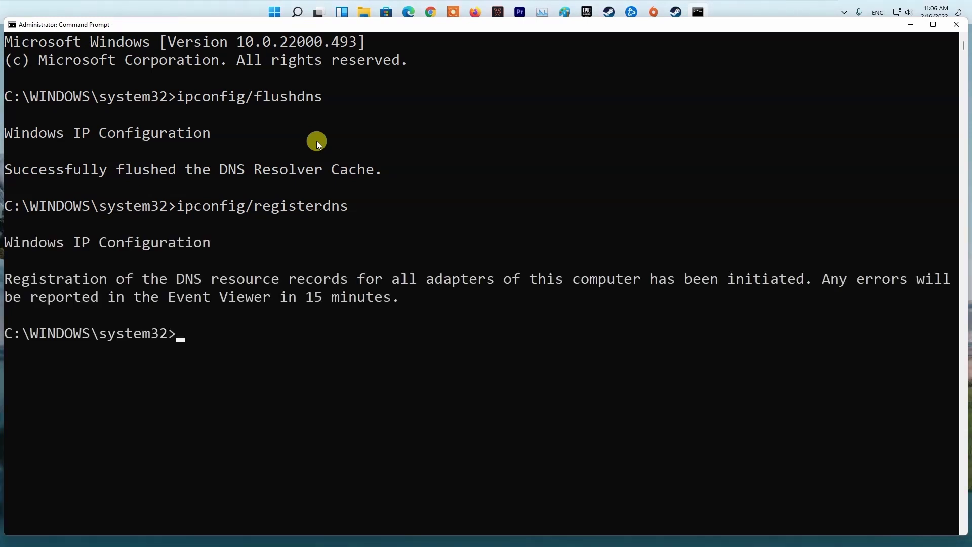
key(Up)
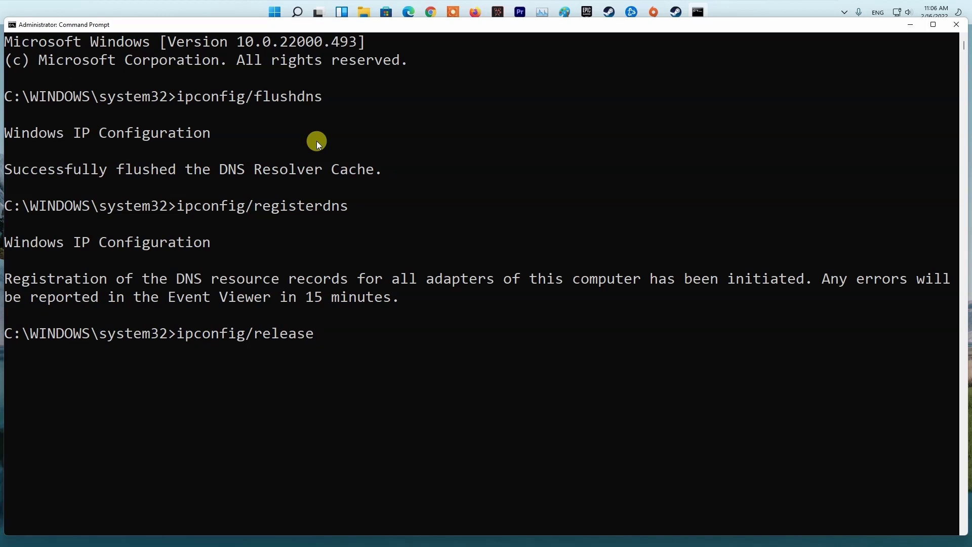
Run ipconfig/release, ipconfig/renew and netsh winsock reset
key(Return)
key(Up)
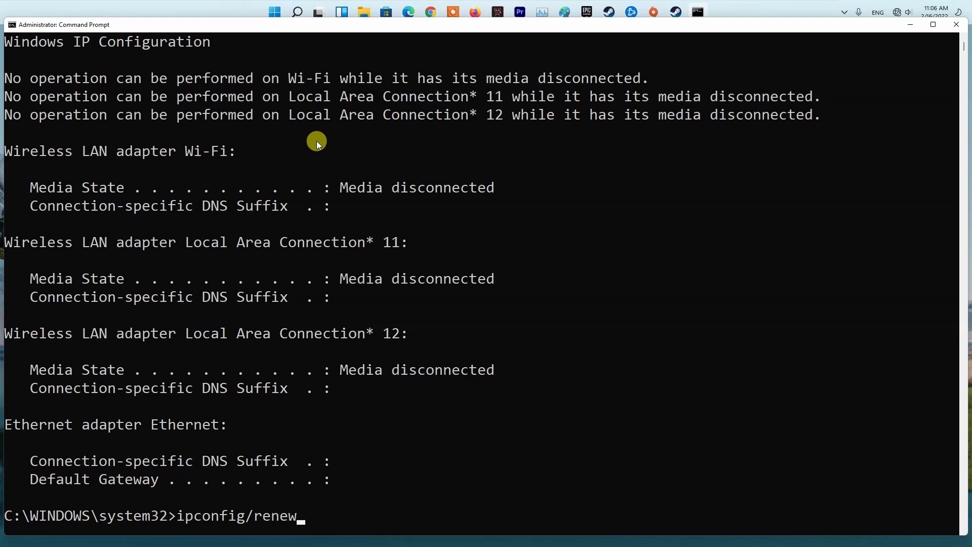
key(Return)
text(netsh winsock reset)
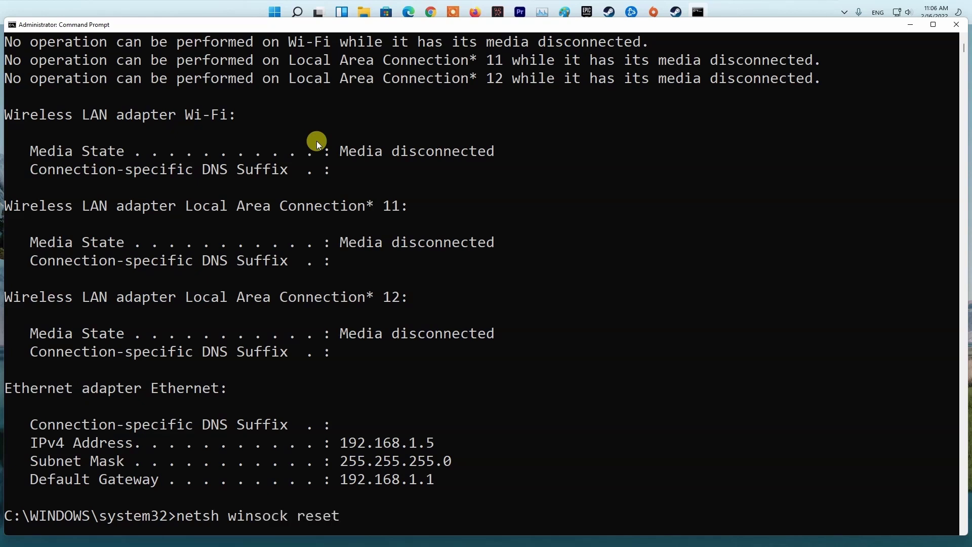
key(Return)
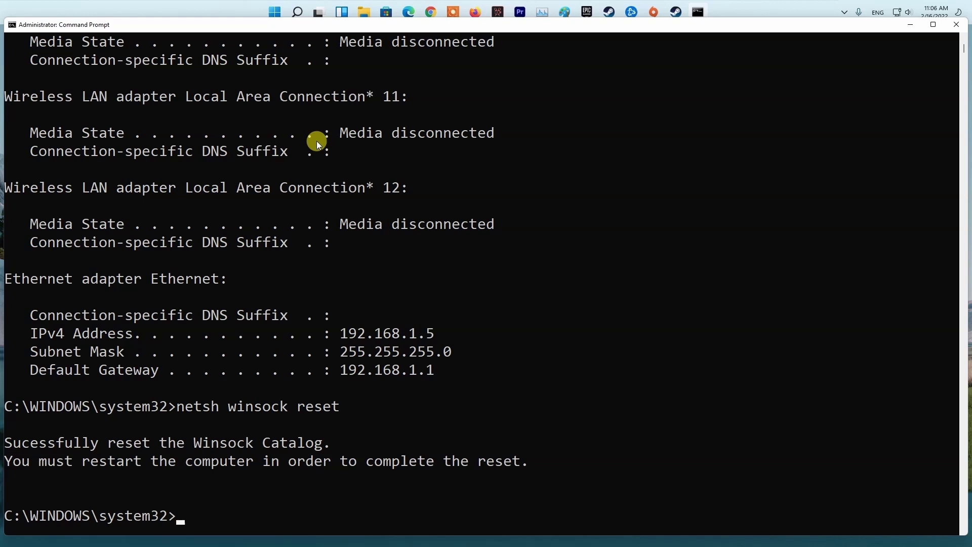
Close Command Prompt and restart the computer from Start > Power
click(955, 29)
click(283, 11)
click(293, 382)
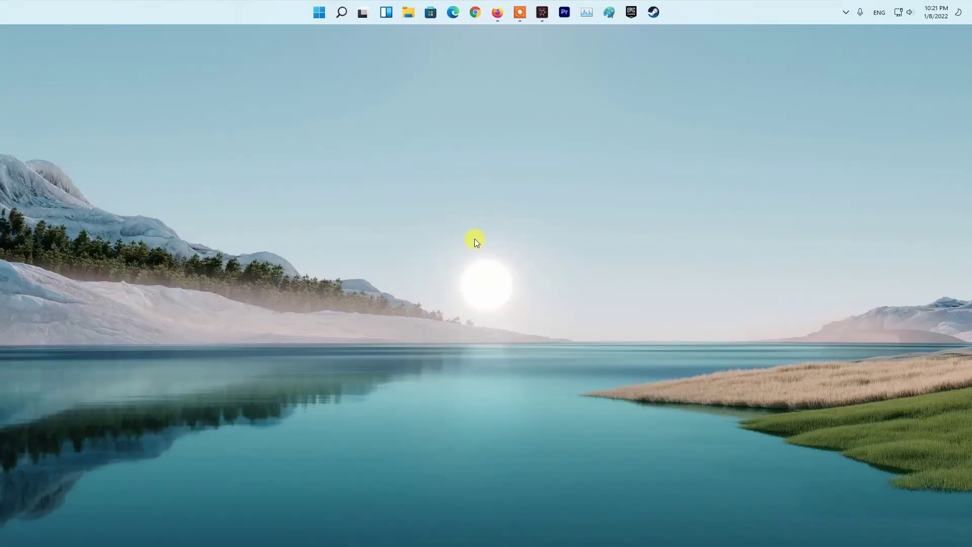
Run ncpa.cpl and open the Ethernet connection's Properties
click(322, 14)
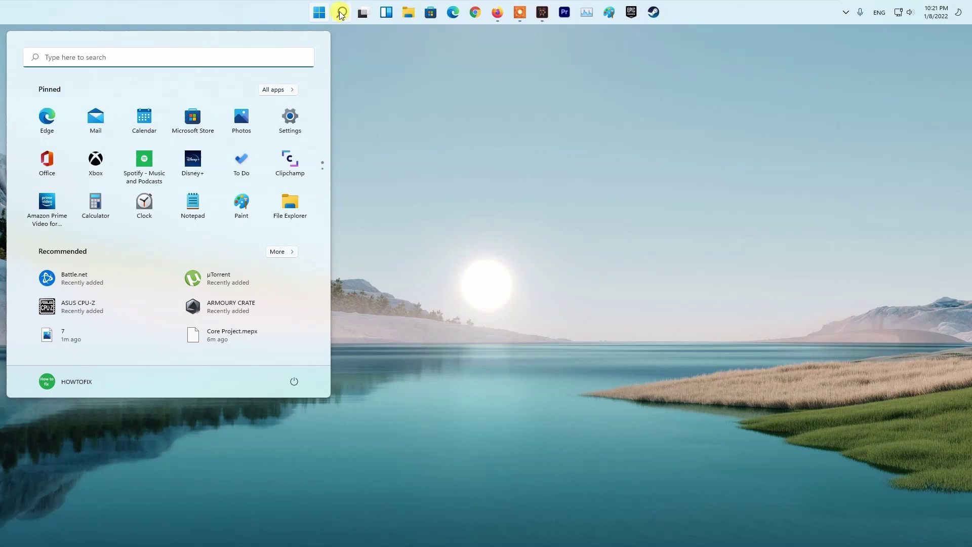
text(ncpa.cpl)
click(353, 150)
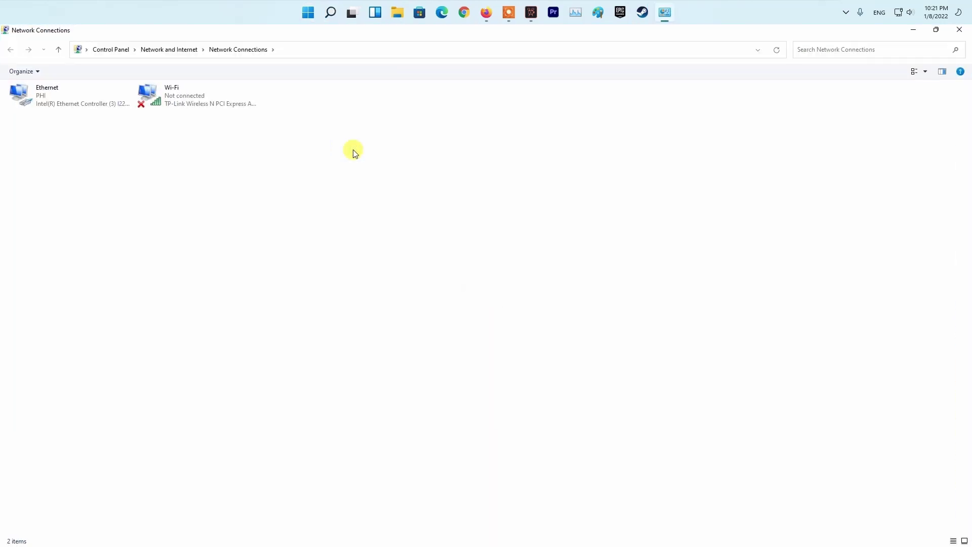
click(80, 103)
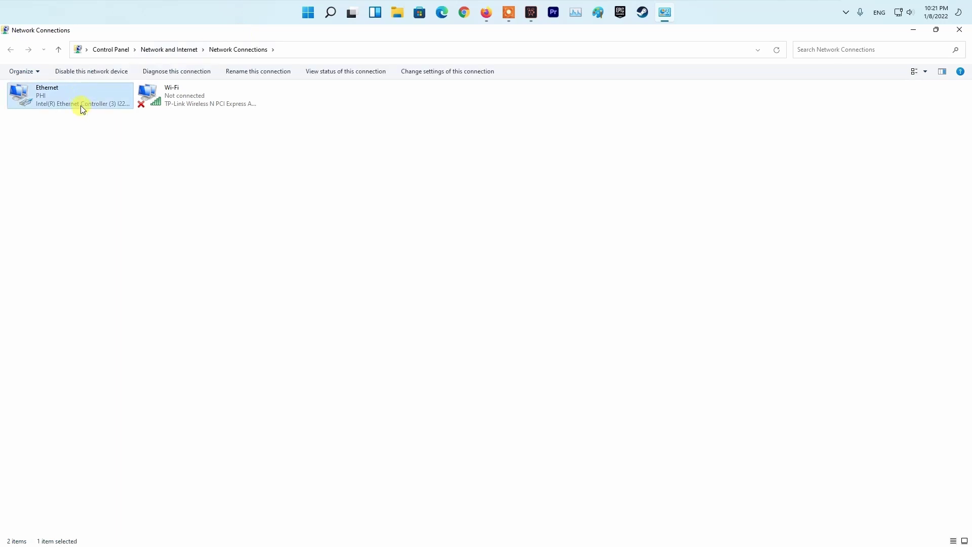
right_click(78, 101)
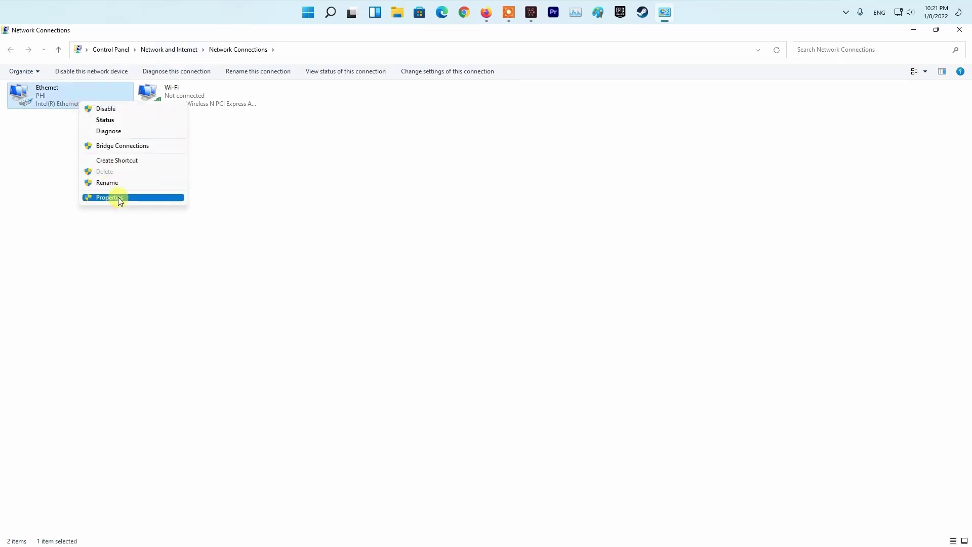
click(119, 199)
drag(152, 83, 543, 143)
scroll(582, 253, down, 1)
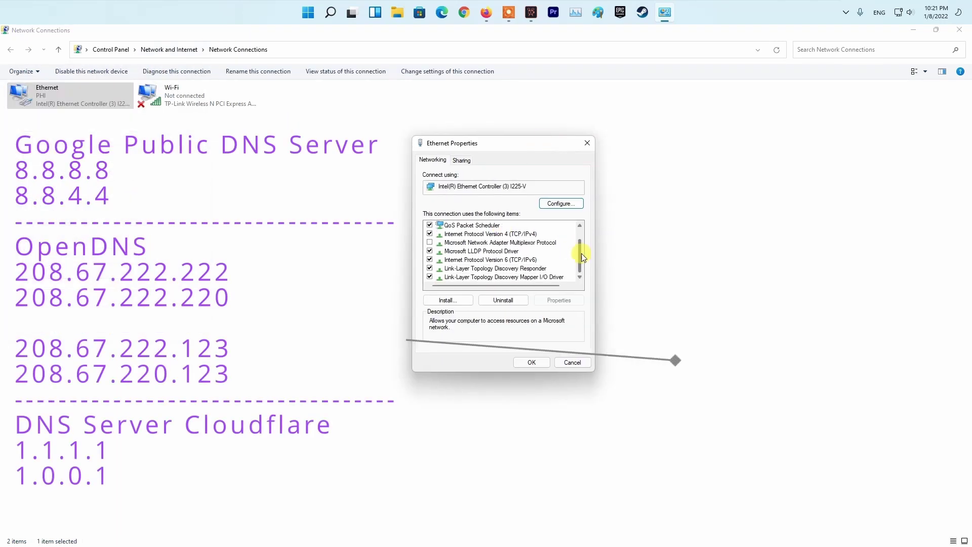
Set the IPv4 DNS servers manually to 8.8.8.8 and 8.8.4.4 and save
click(476, 236)
click(560, 301)
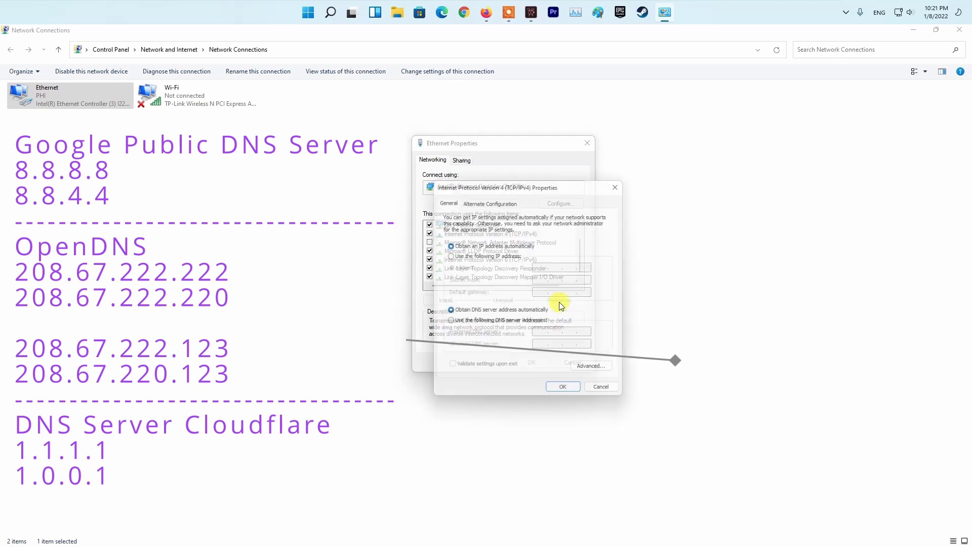
click(450, 323)
text(8.8.4.4)
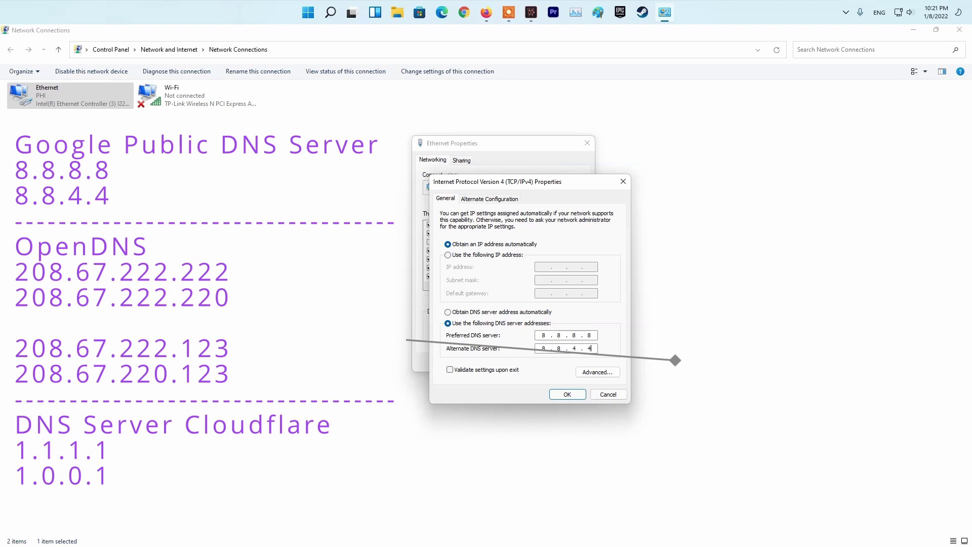
click(567, 397)
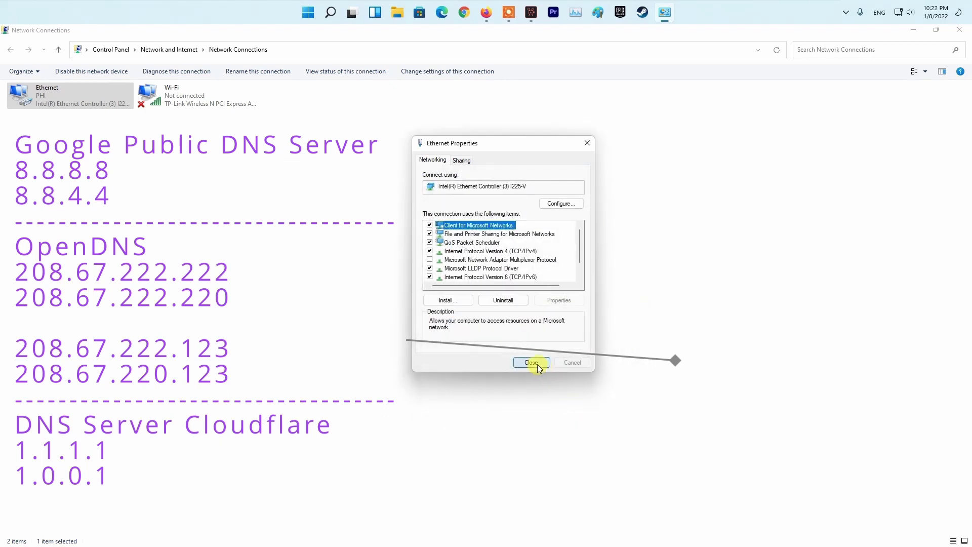